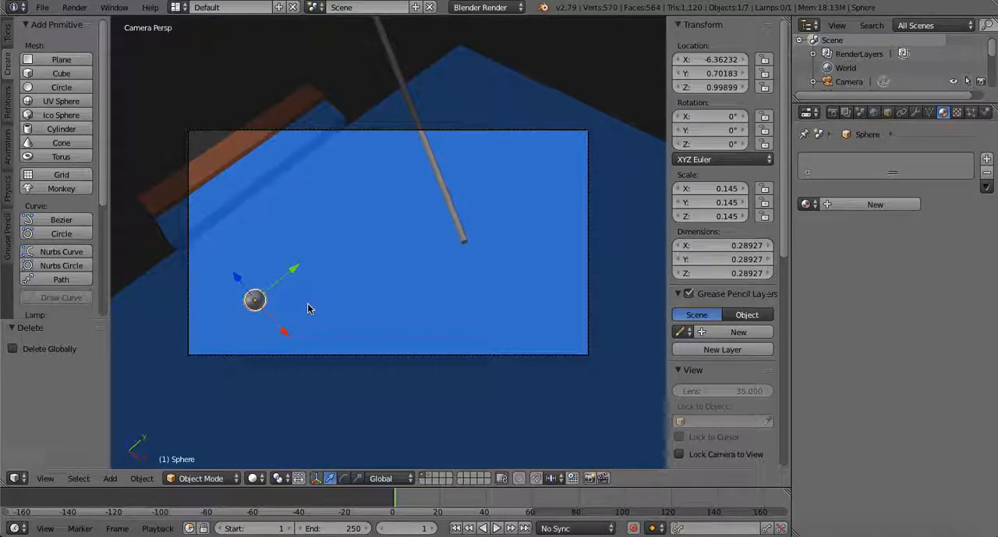
Duplicate the small ball twice, offsetting the copies about 0.232, 0.768, 0.182 and about 0.610, 0.182, -0.249 from their sources
key(shift+d)
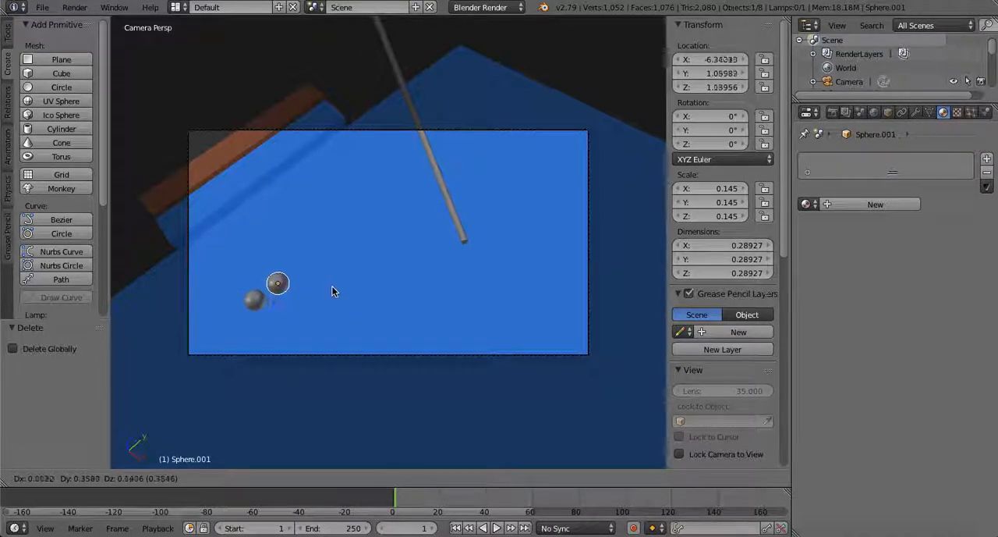
click(360, 269)
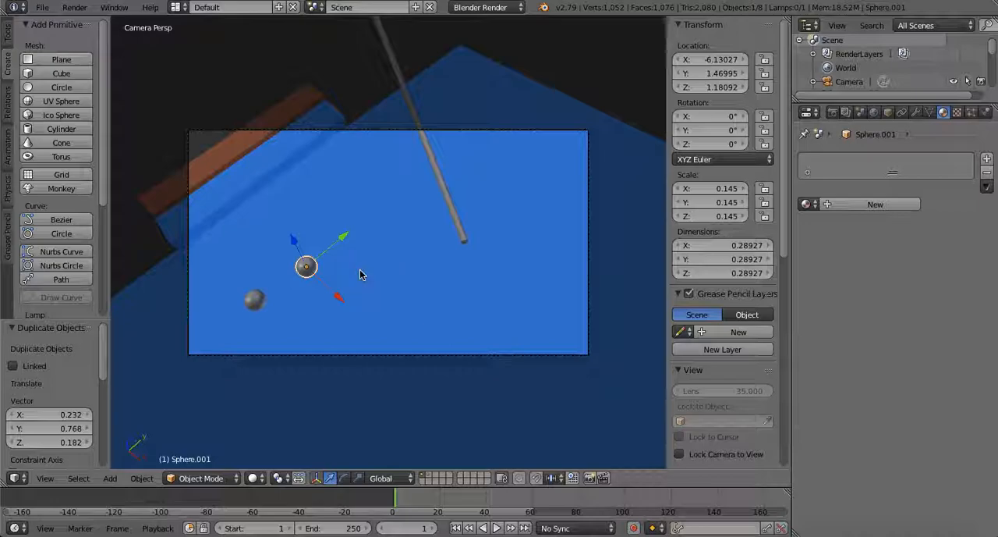
key(shift+d)
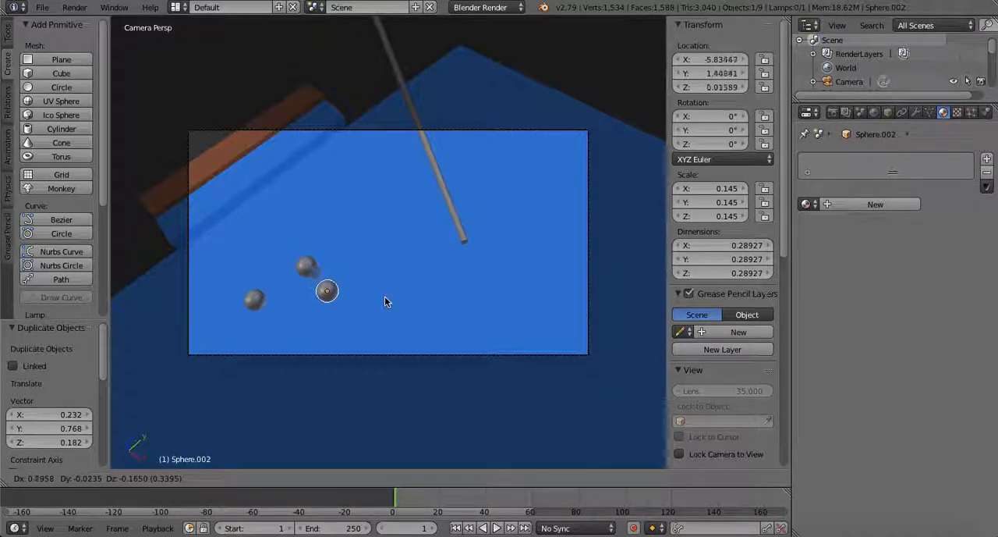
click(402, 302)
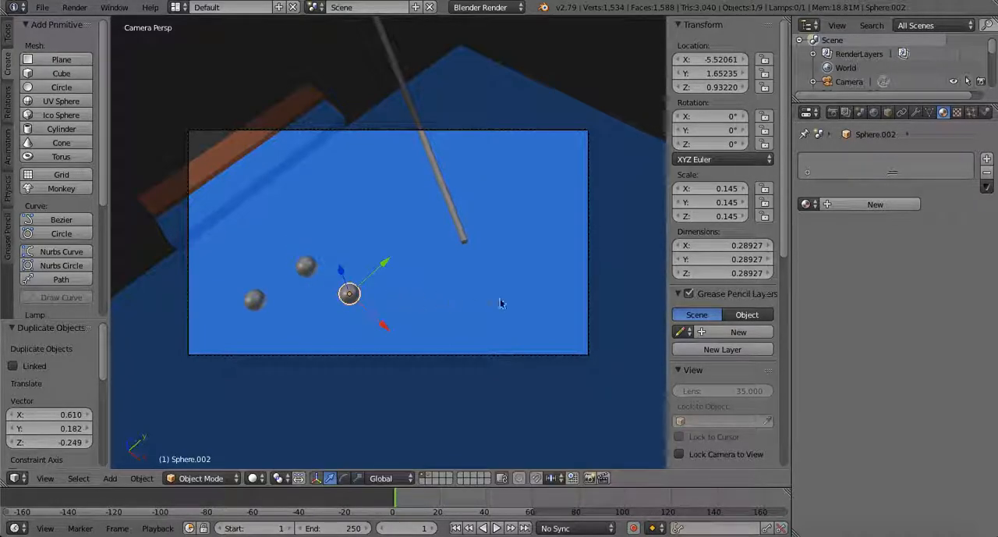
Create a linked duplicate of the cue stick, offset about 0.584 in X, 0.674 in Y and -0.040 in Z
right_click(439, 177)
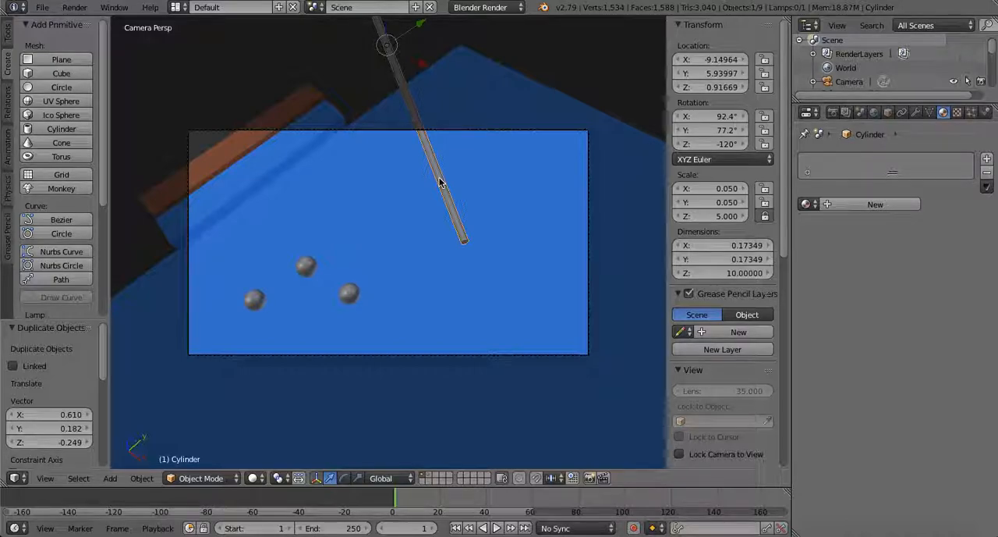
key(shift+d)
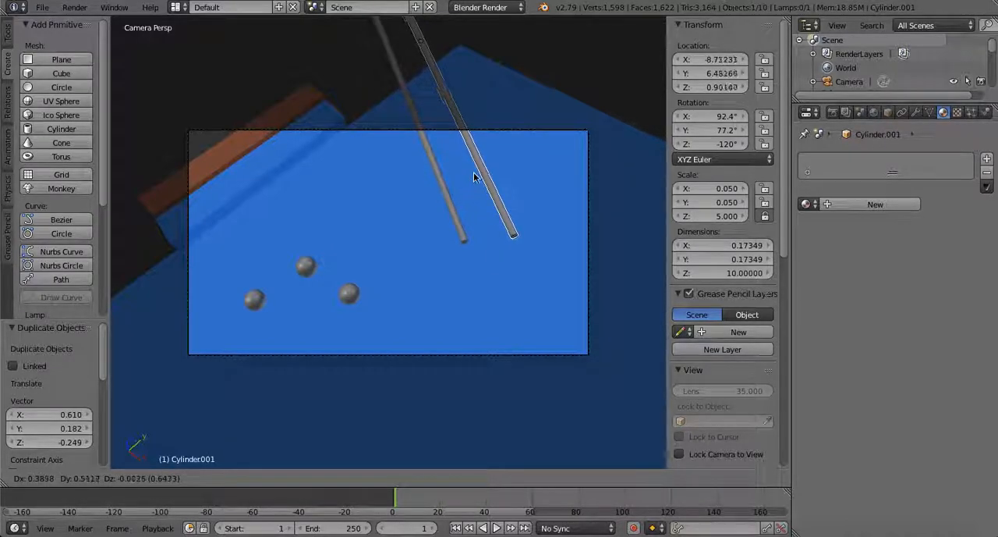
click(482, 174)
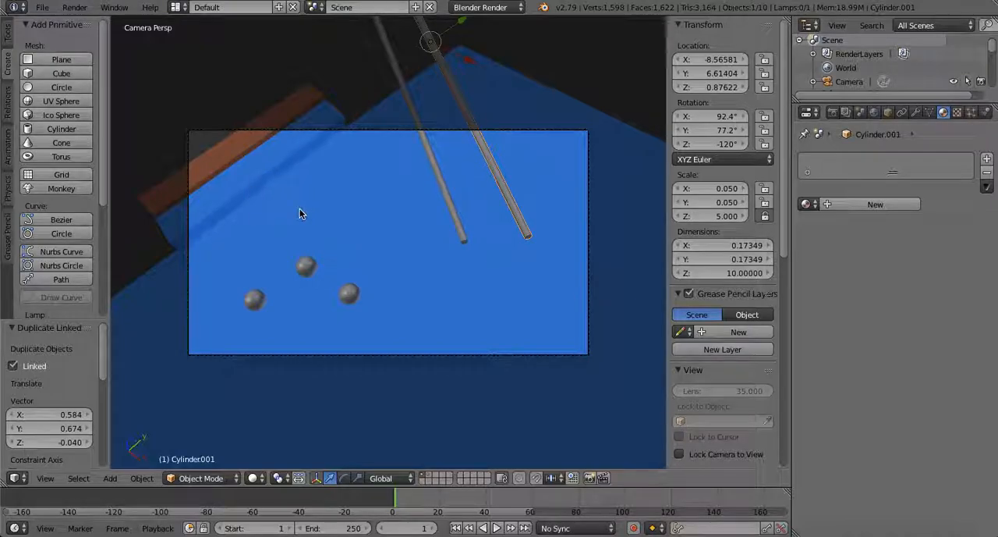
Try the existing Material on the table surface and switch it back to Blue Felt
key(KP_0)
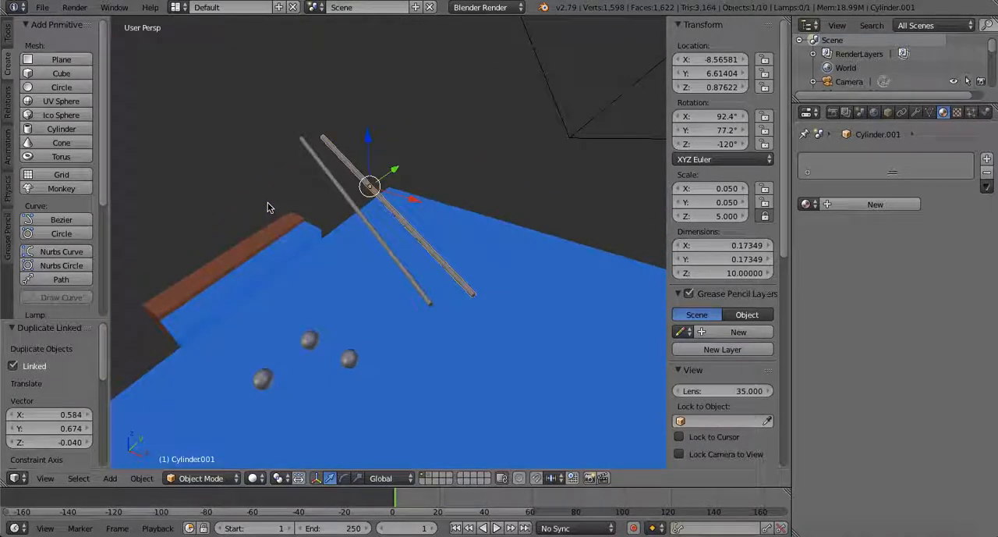
right_click(440, 389)
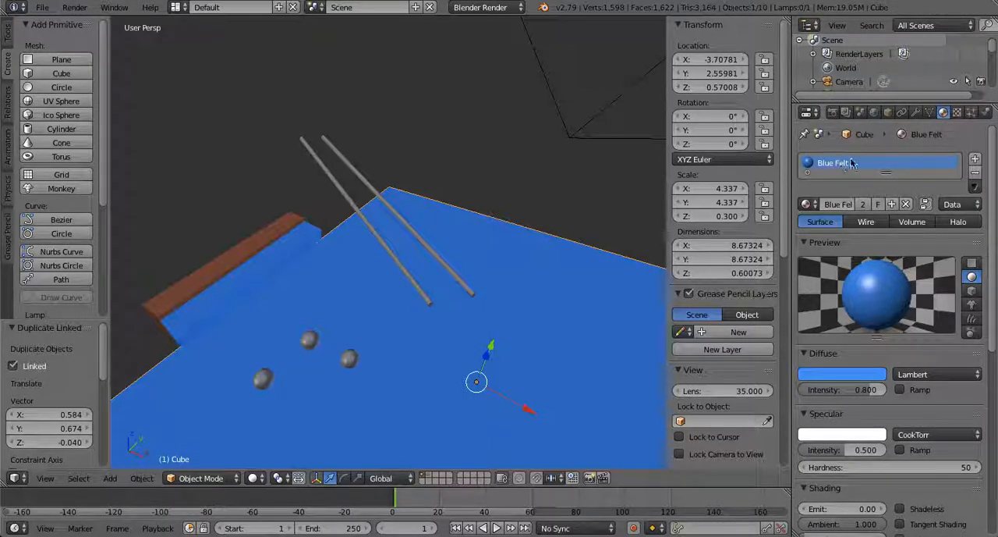
click(807, 204)
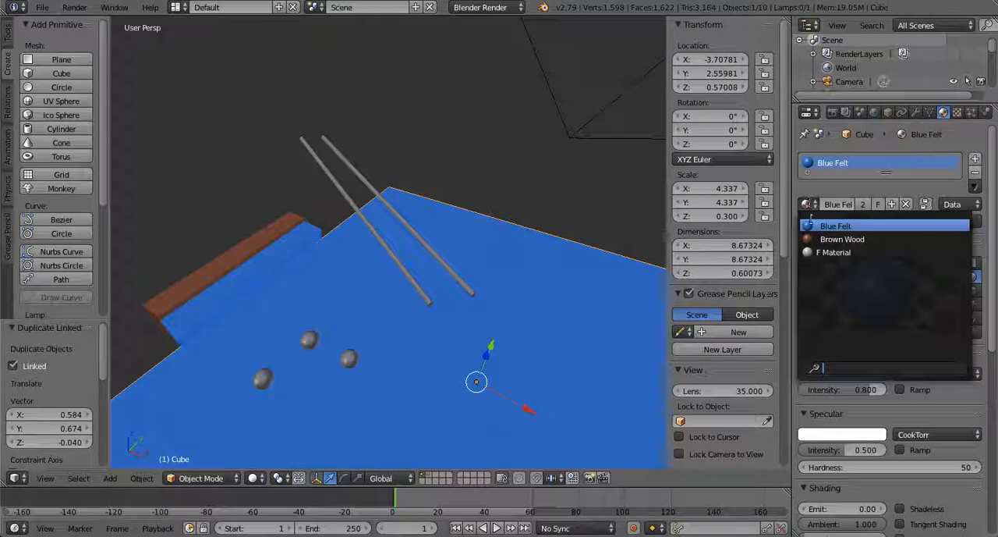
click(828, 252)
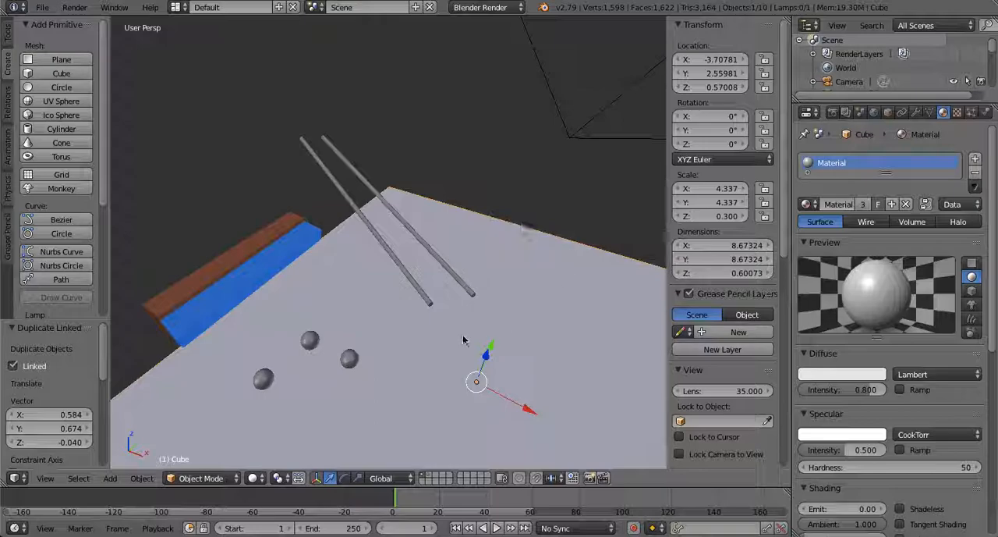
click(810, 204)
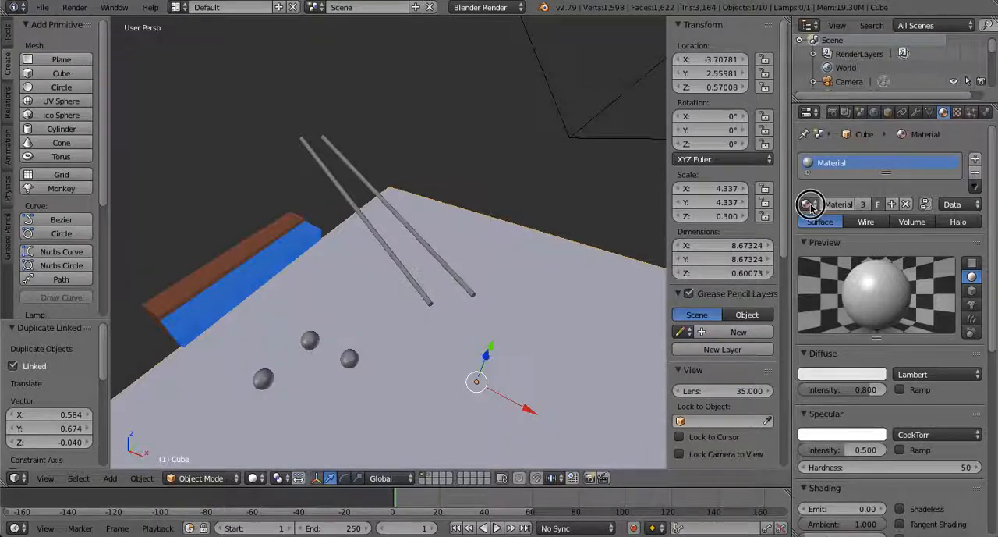
click(831, 224)
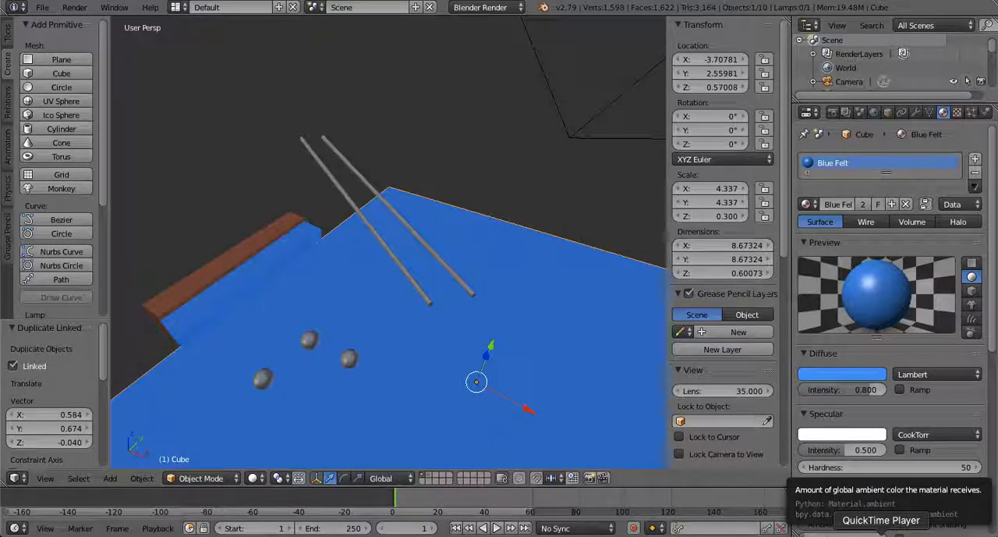
click(881, 535)
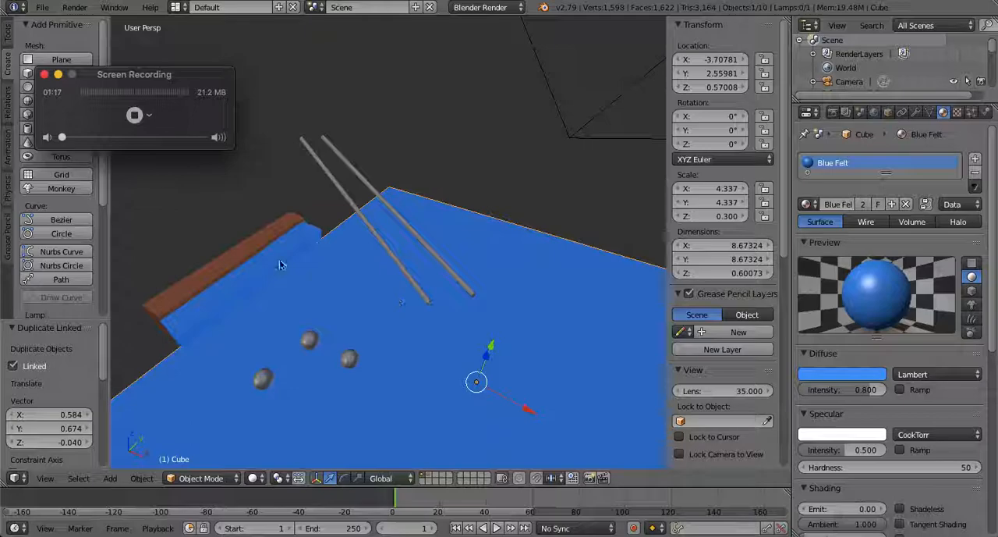
click(134, 115)
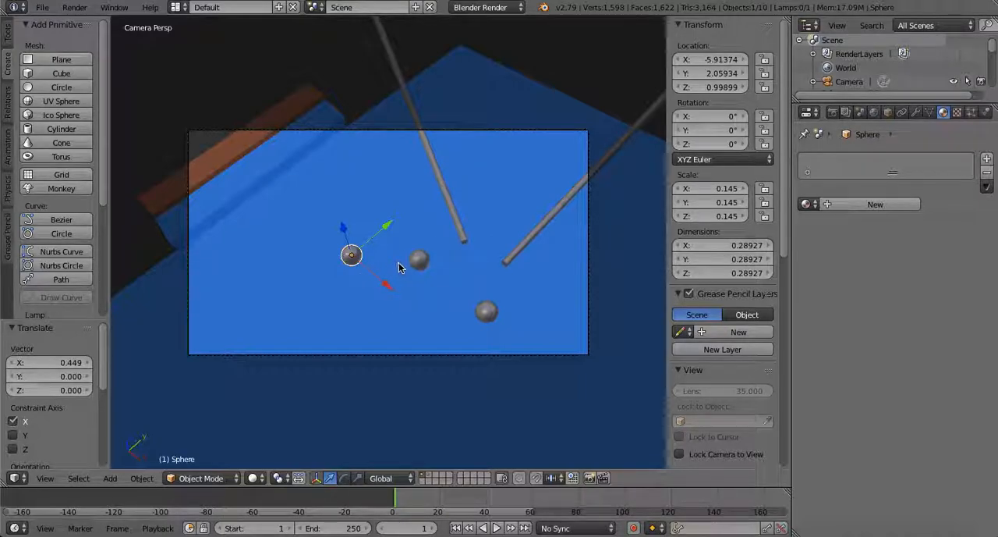
middle_drag(398, 264, 400, 264)
key(KP_0)
click(881, 535)
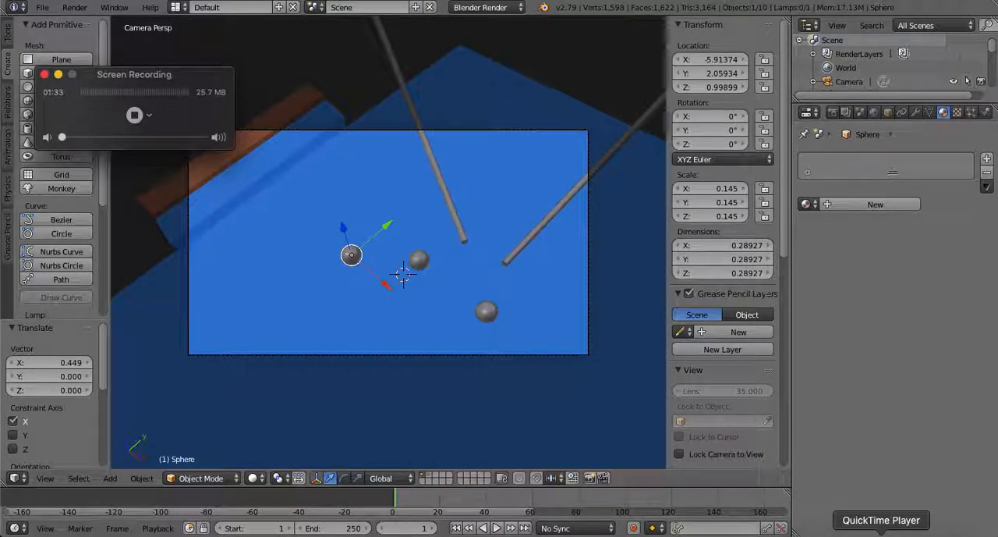
click(501, 297)
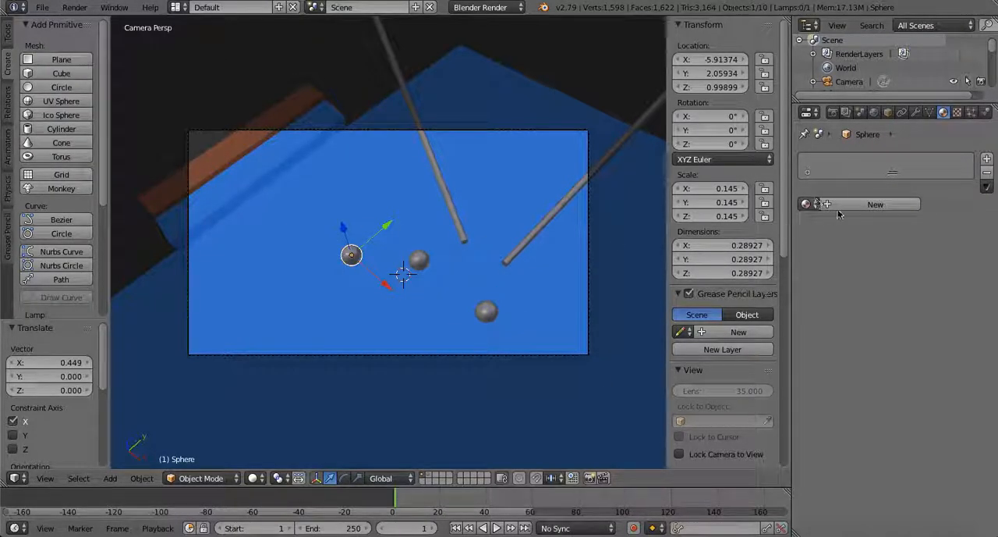
Assign the existing Material to the selected ball and rename that material White
click(807, 204)
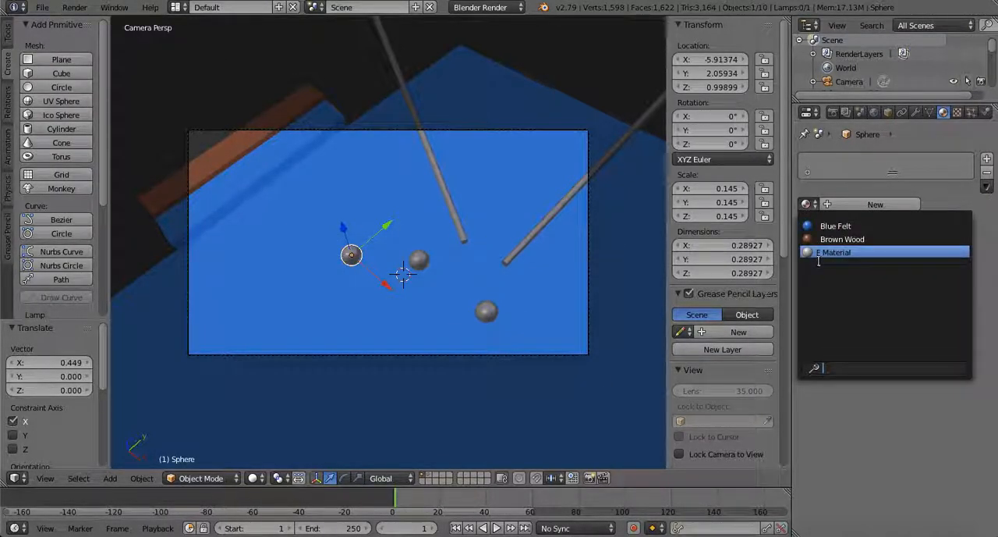
click(817, 253)
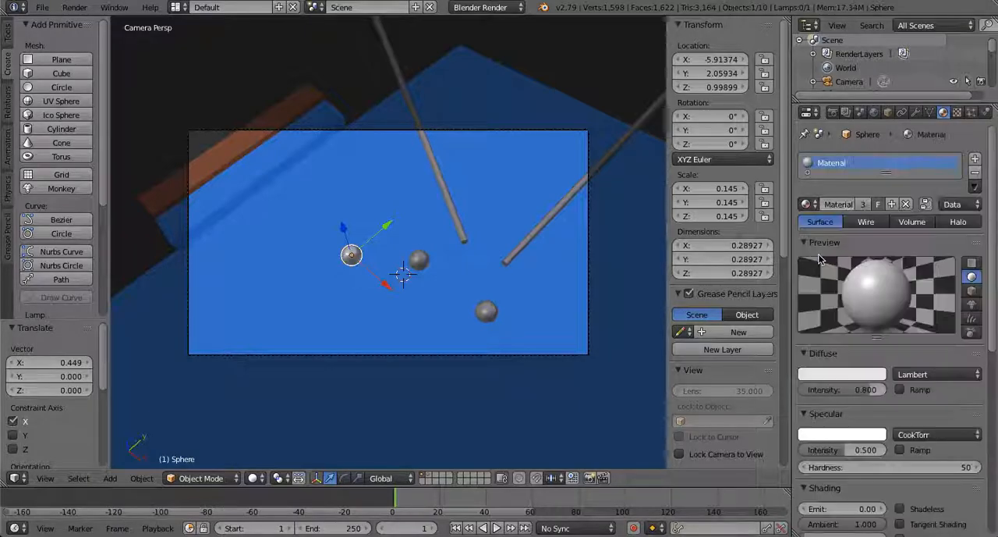
double_click(848, 165)
key(BackSpace)
text(White)
key(Return)
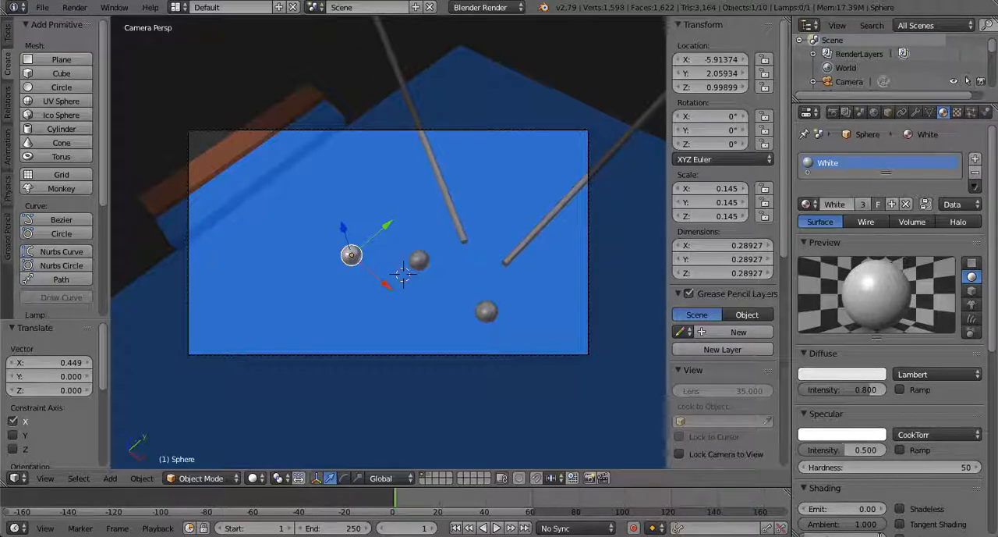
click(850, 534)
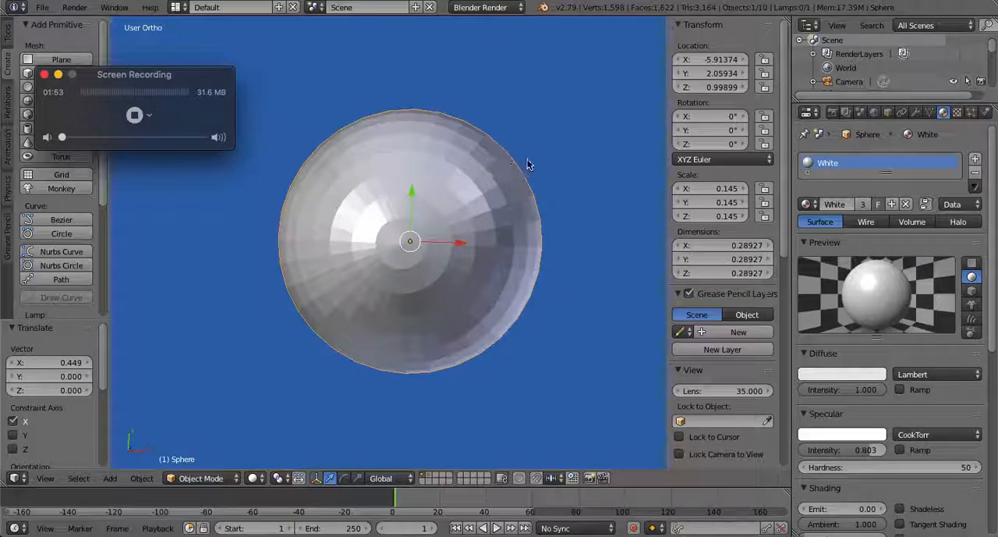
click(545, 160)
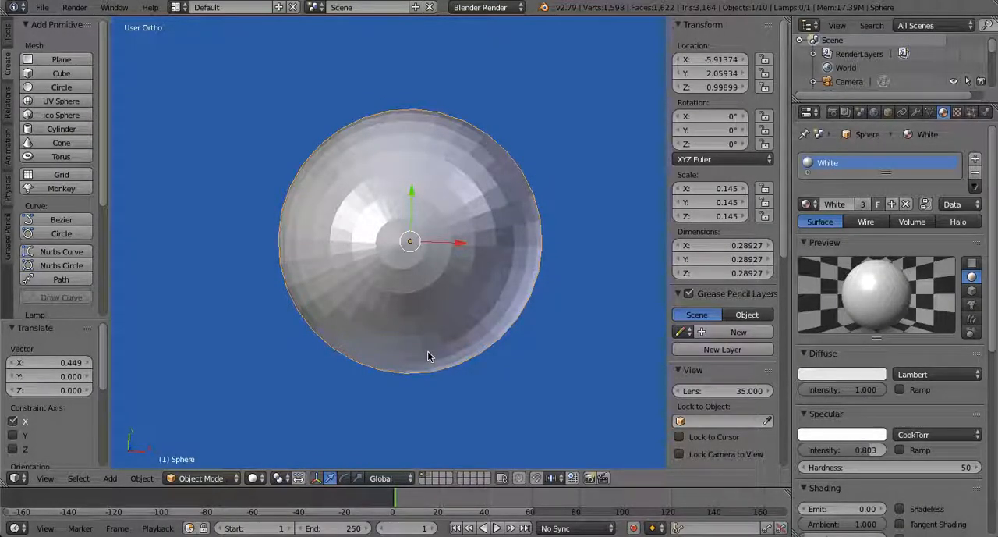
Switch the white ball to Edit Mode
click(213, 479)
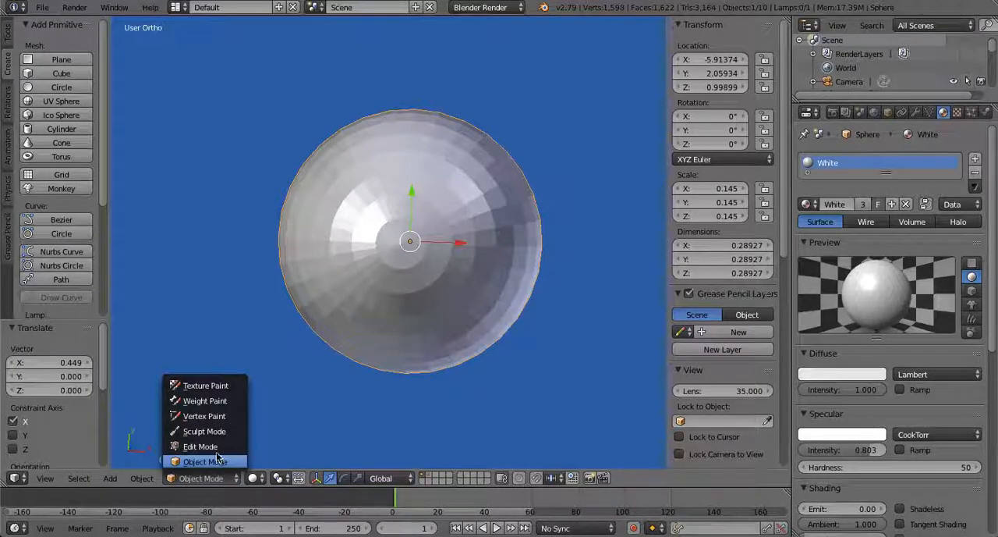
click(201, 446)
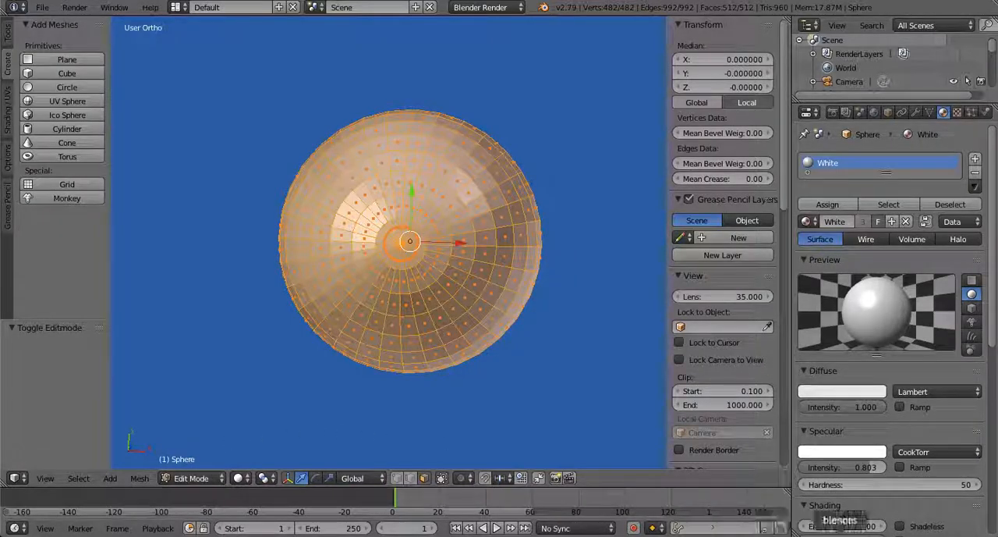
click(885, 536)
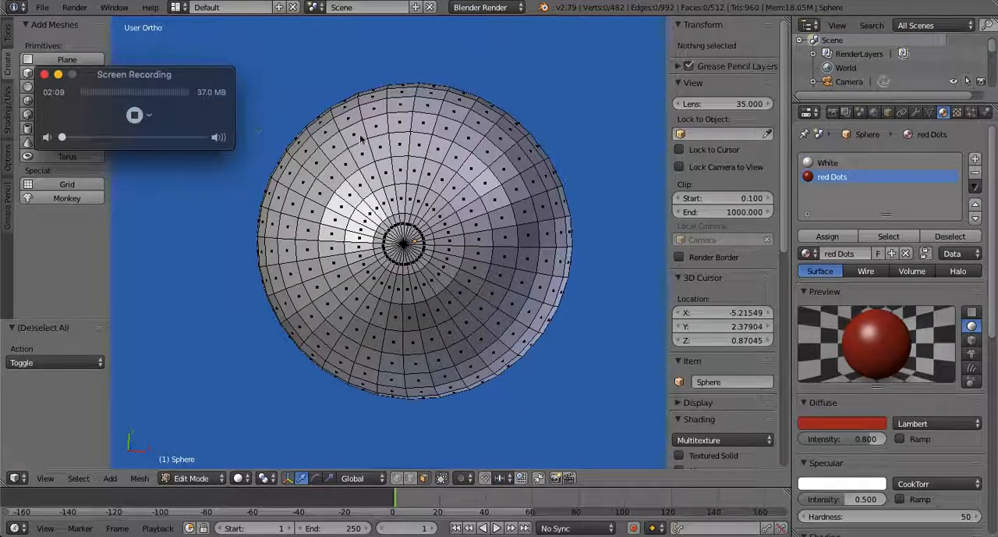
click(543, 125)
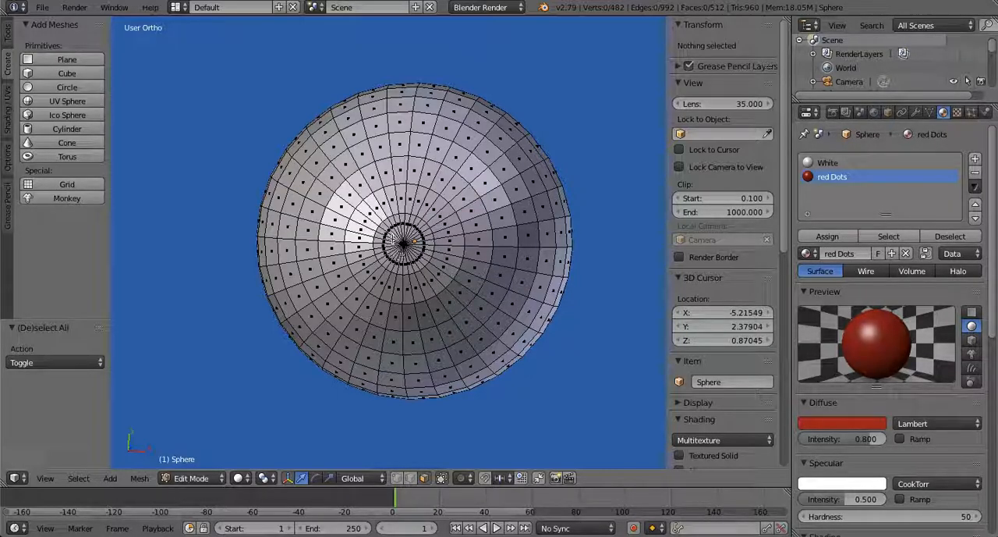
Circle-select the innermost ring of faces around the ball's pole, assign the red Dots material to them and clear the selection
scroll(404, 242, up, 5)
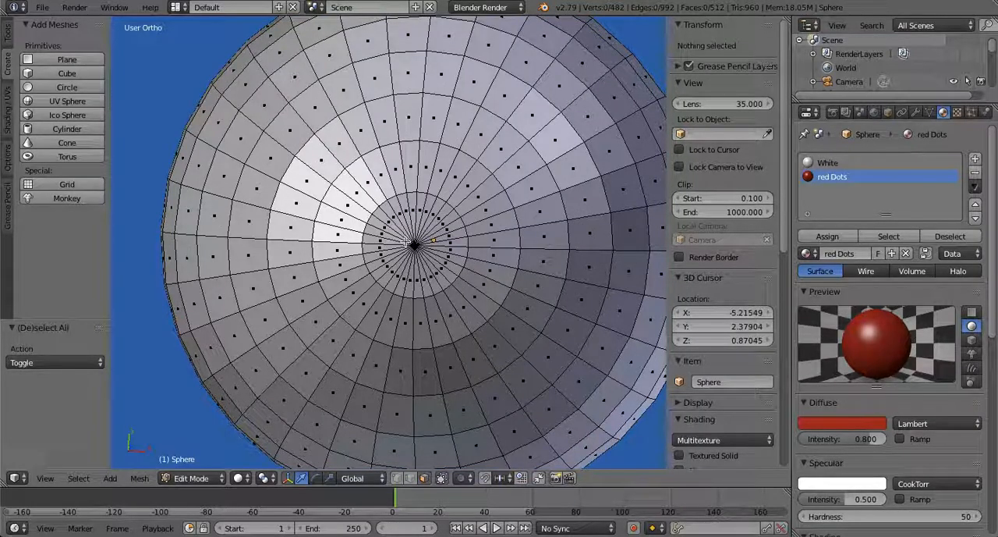
click(415, 244)
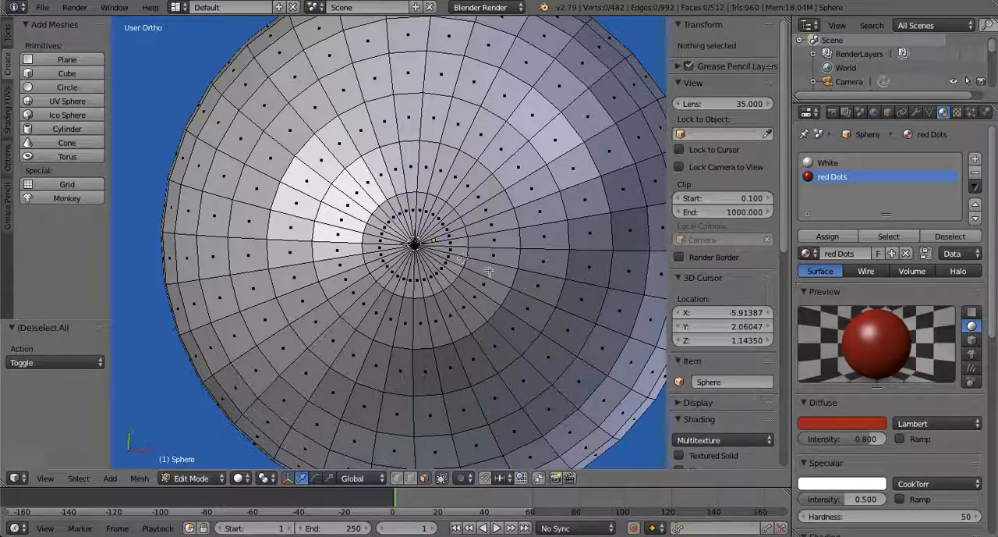
click(880, 531)
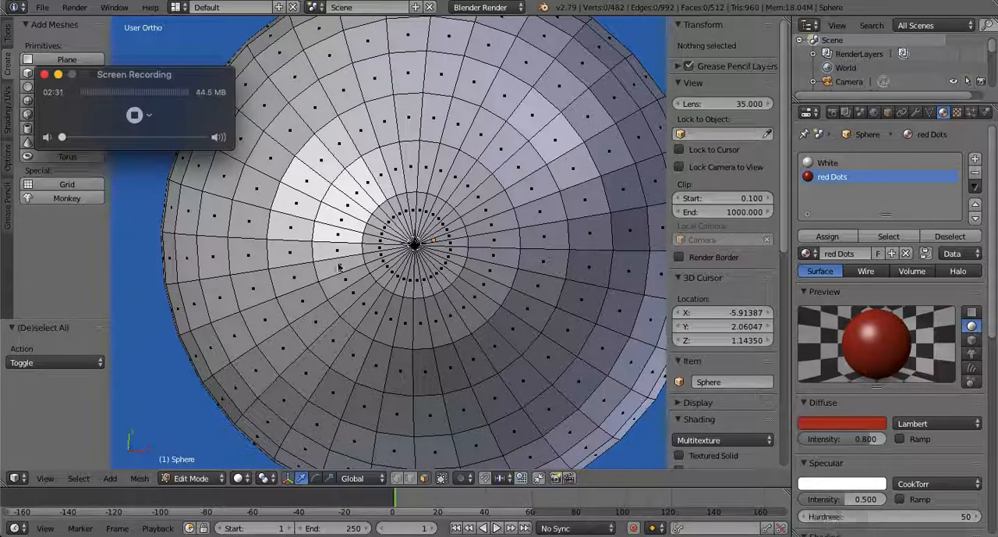
click(134, 114)
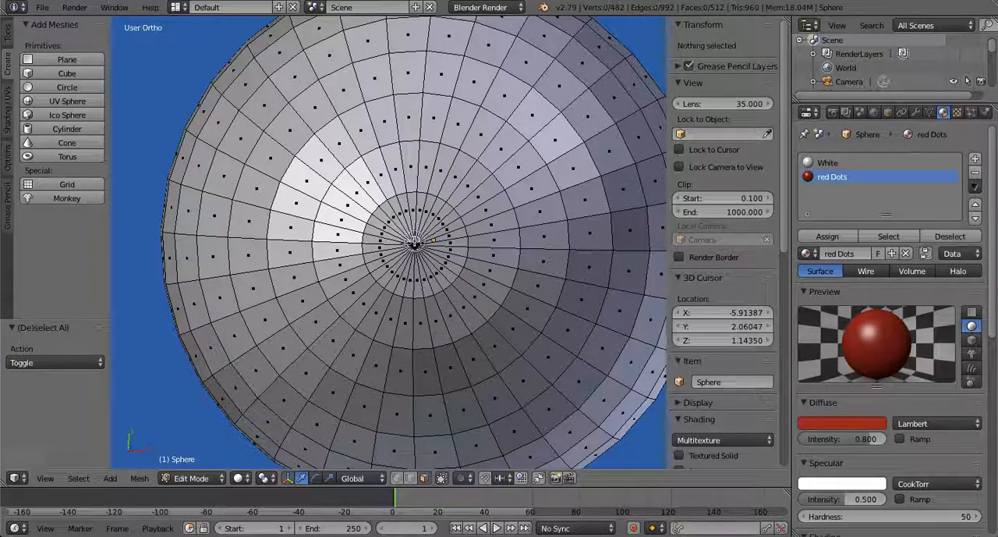
key(c)
click(415, 244)
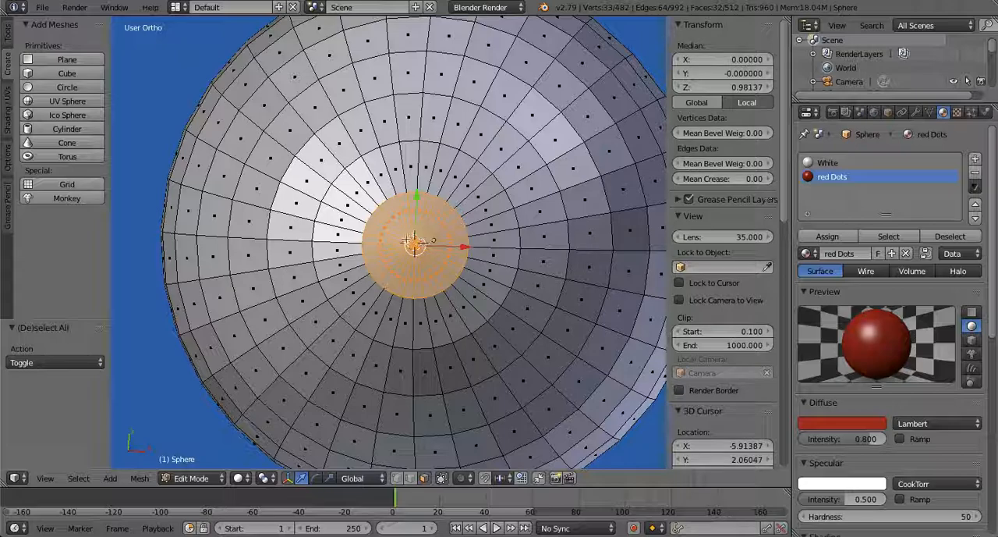
click(827, 237)
scroll(441, 251, up, 4)
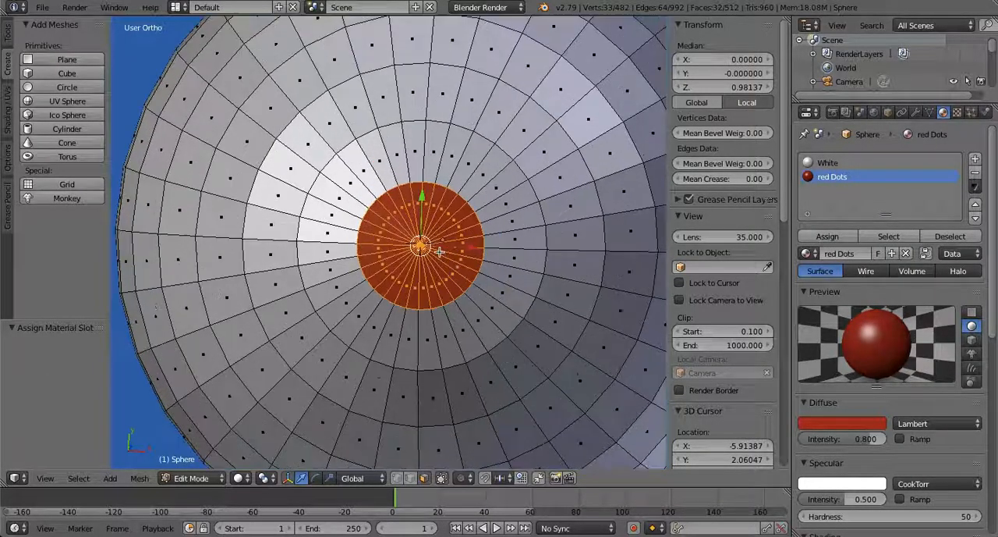
scroll(441, 251, down, 5)
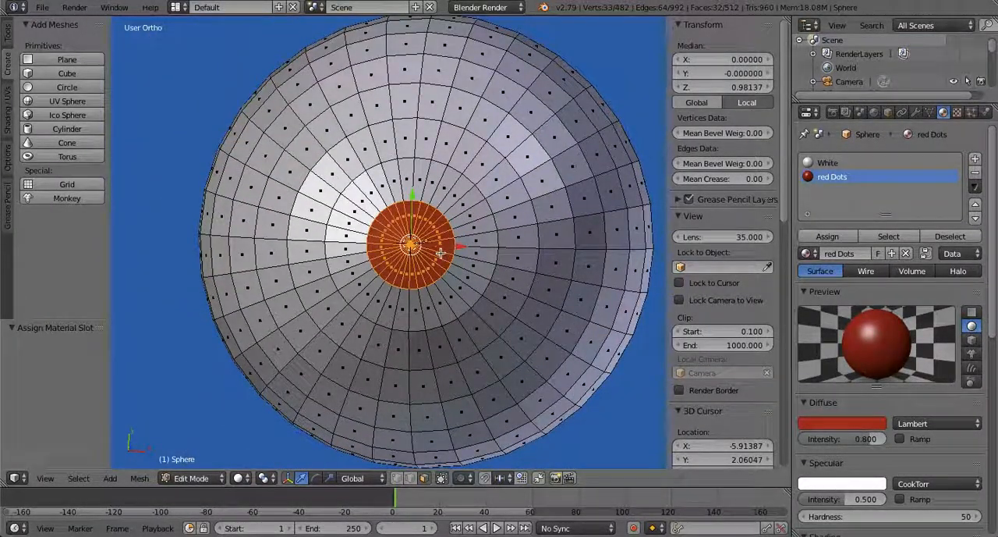
key(a)
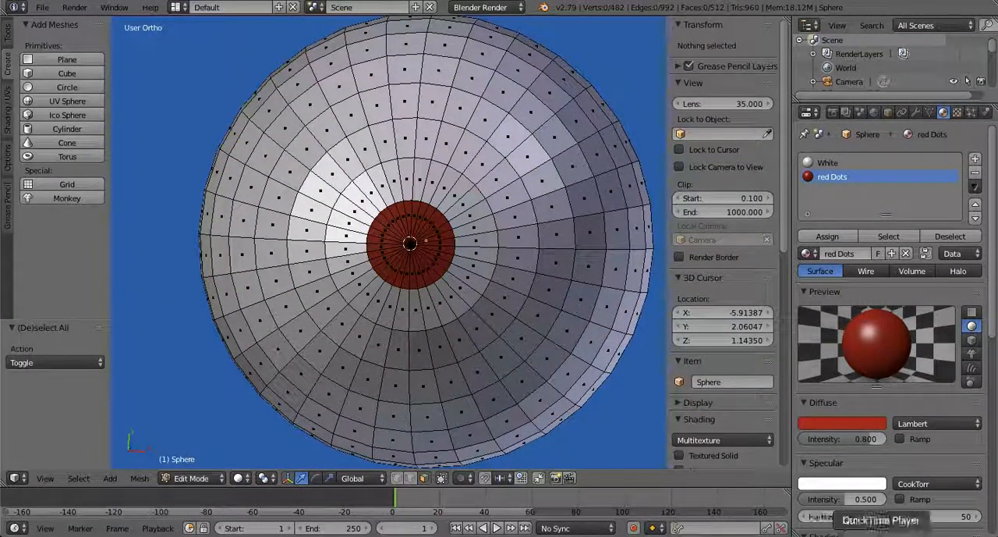
click(881, 533)
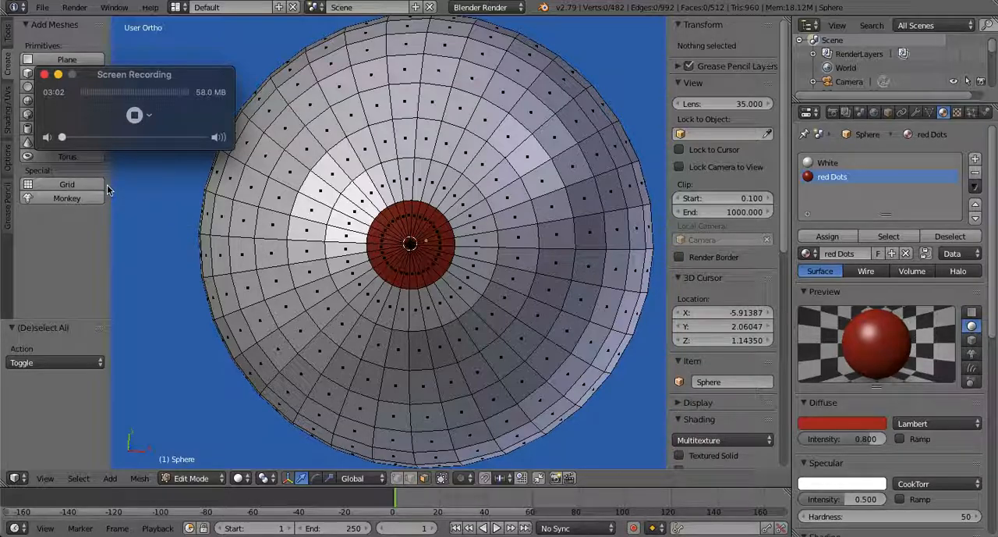
click(133, 115)
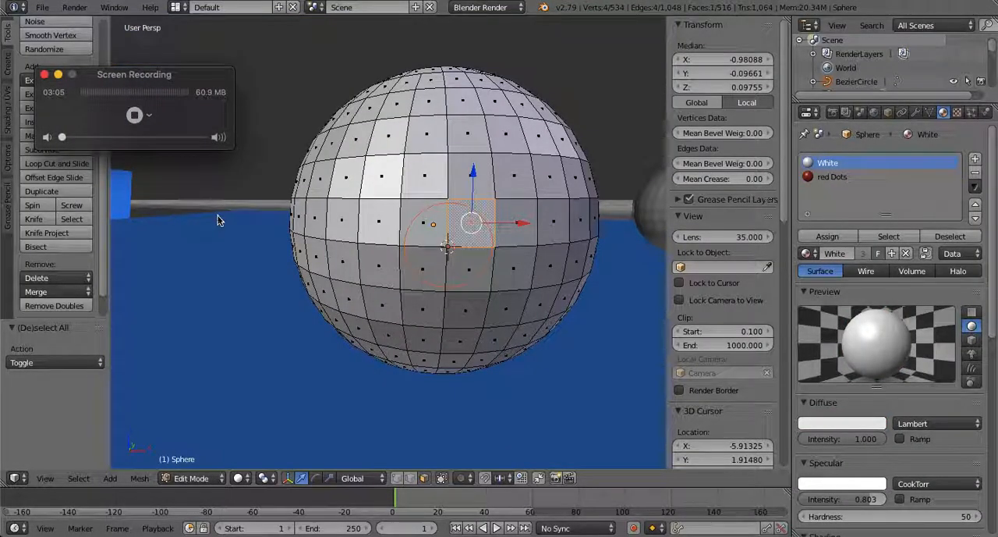
Cut the Bezier circle's outline into the front of the ball with Knife Project
click(254, 226)
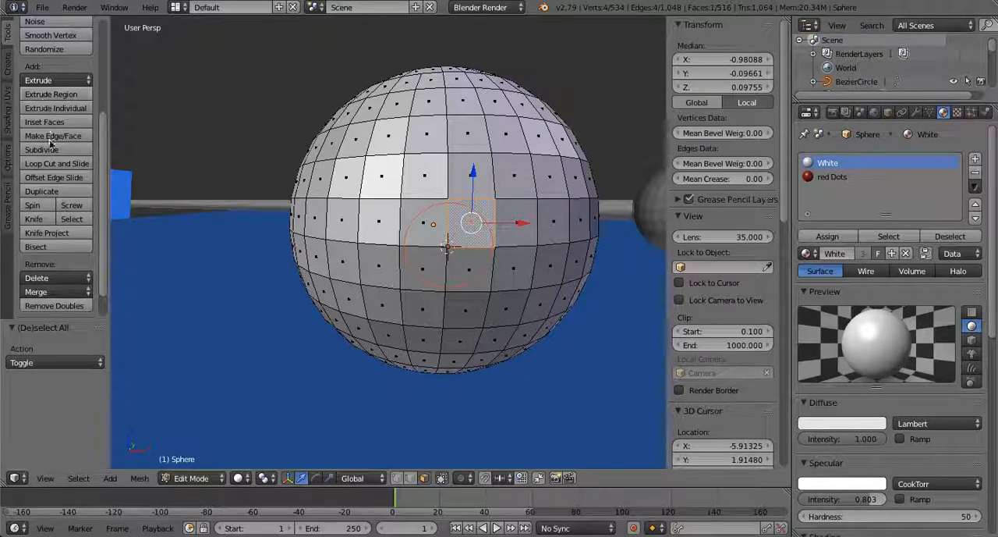
click(46, 233)
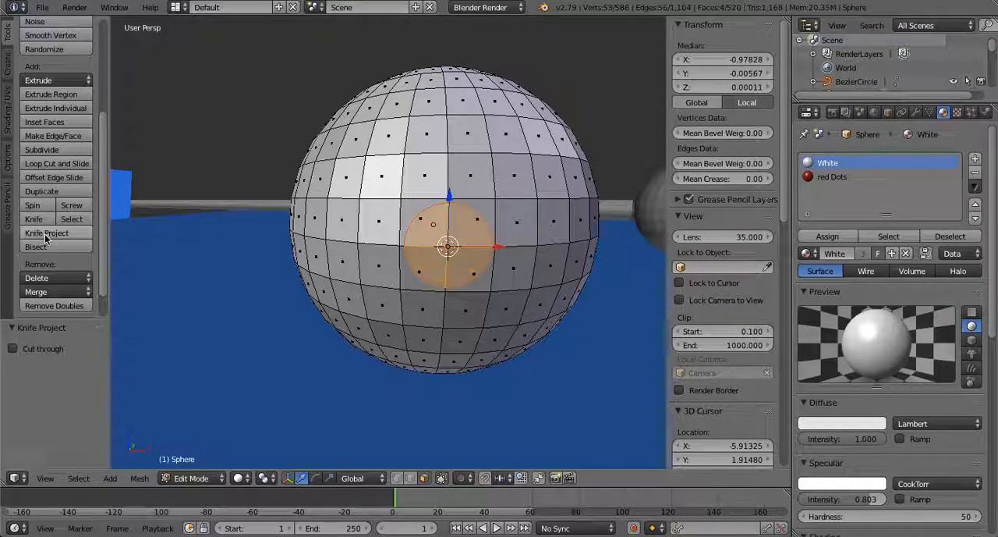
Select the four faces inside the circular cut on the ball's front and assign the red Dots material to them
right_click(471, 227)
key(c)
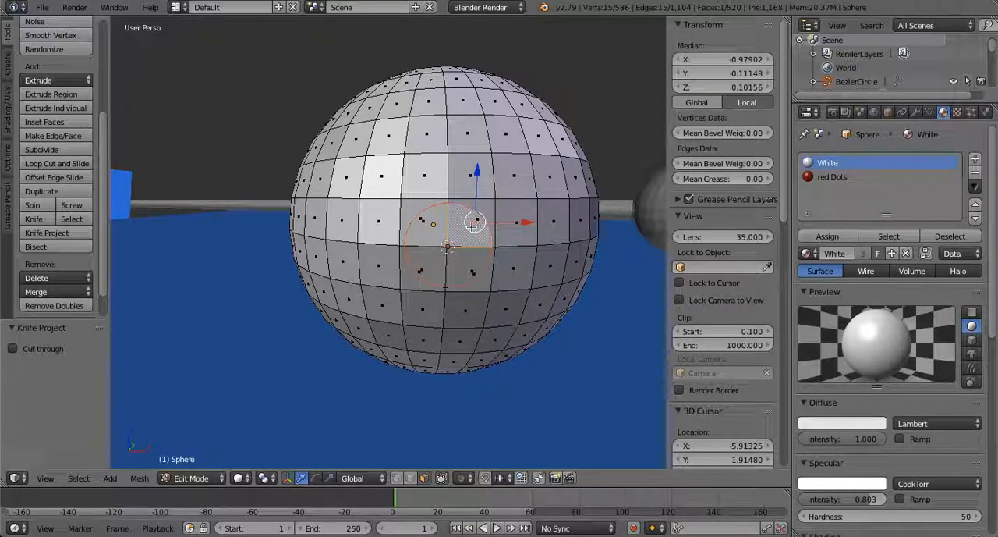
shift+right_click(471, 270)
shift+right_click(438, 273)
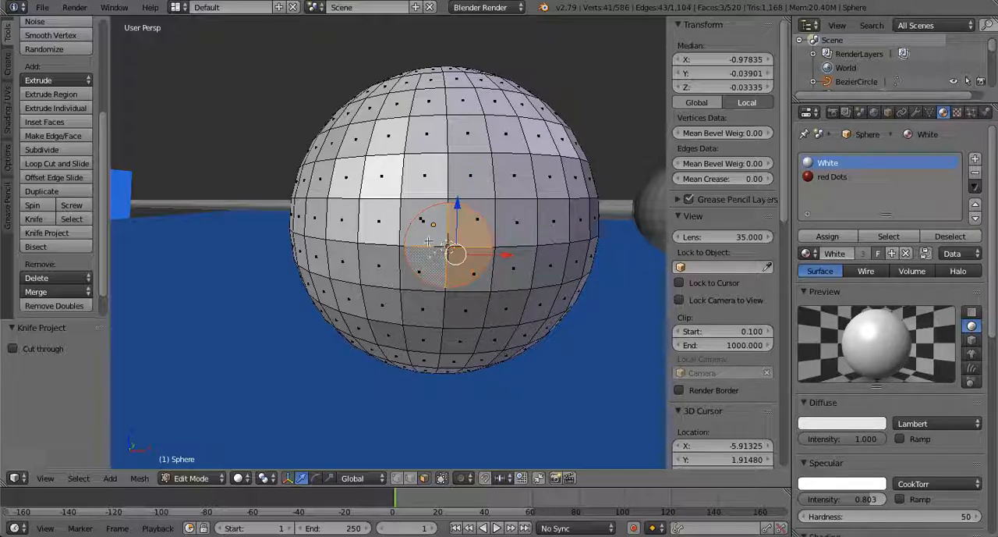
shift+right_click(428, 241)
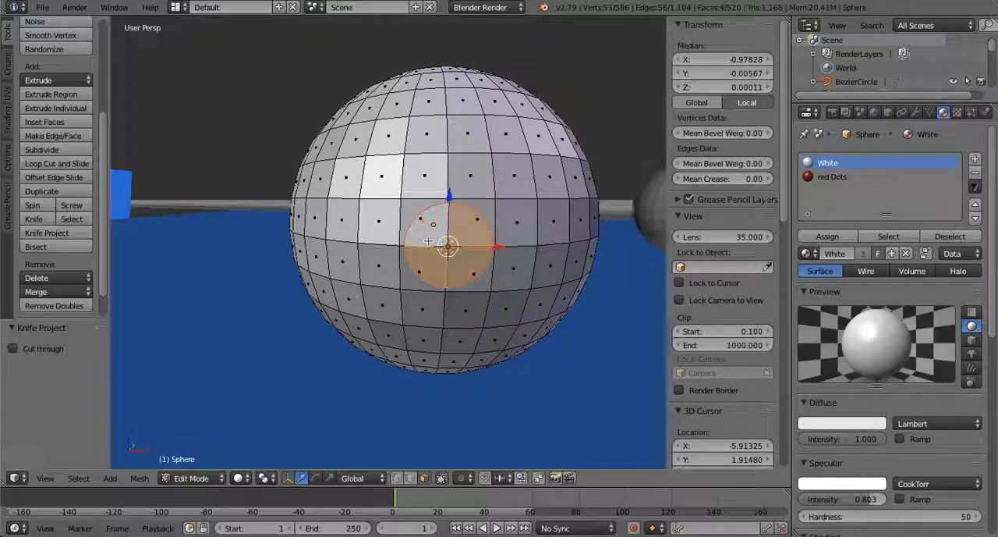
click(827, 177)
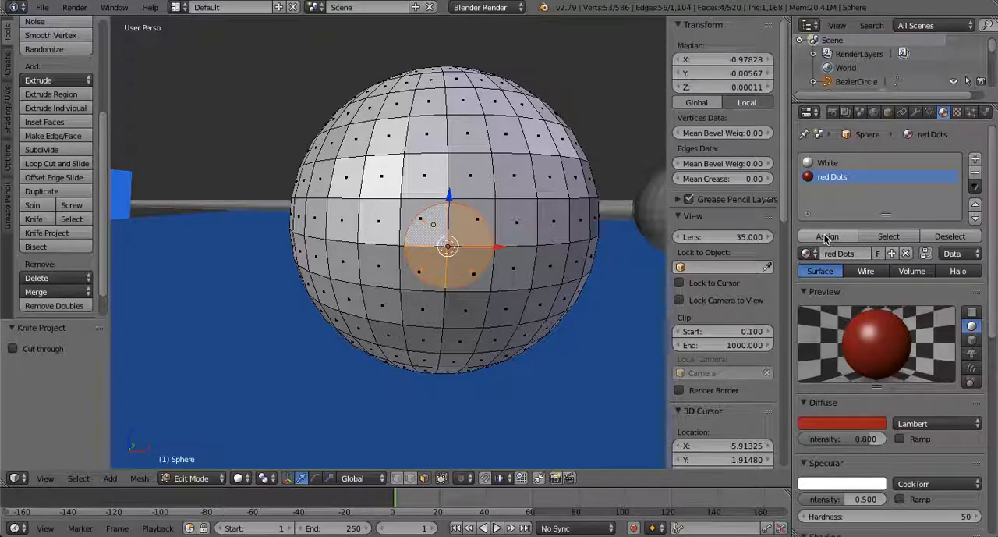
click(827, 237)
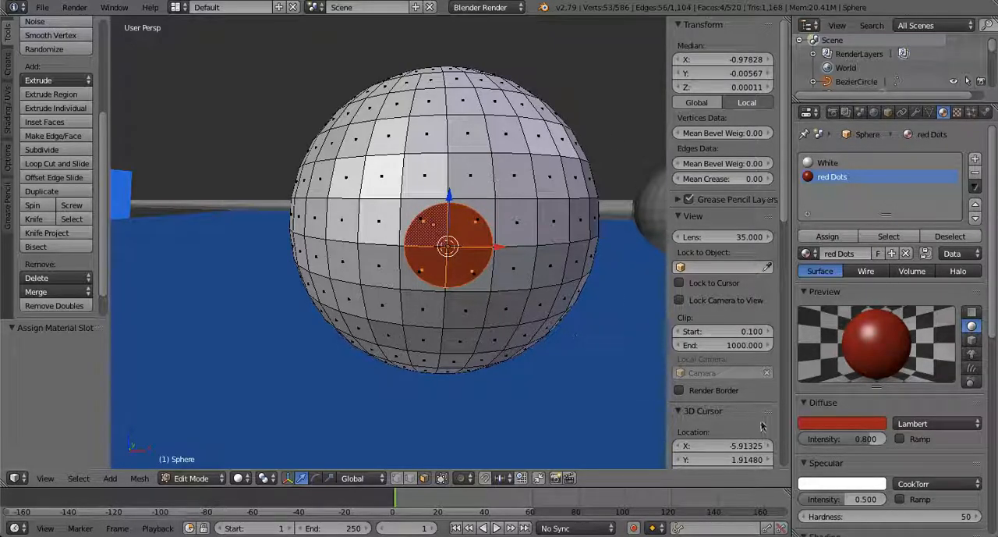
click(894, 531)
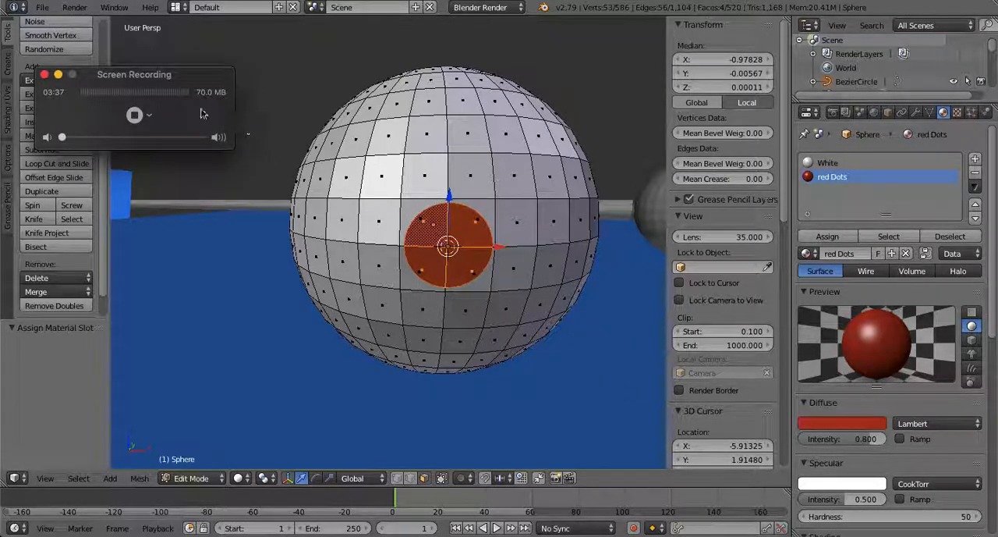